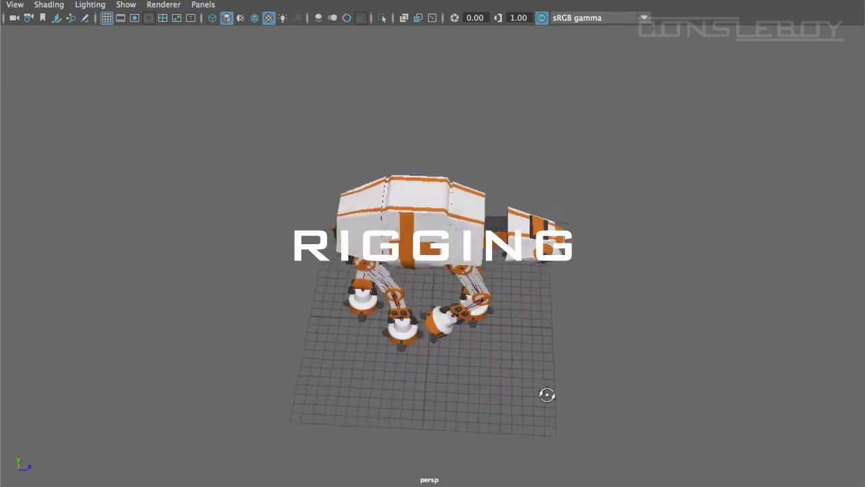
# Step: Examine the walker model's body and leg rig from several angles
pyautogui.scroll(5, 606, 350)
pyautogui.keyDown('alt'); pyautogui.moveTo(554, 334); pyautogui.dragTo(452, 368); pyautogui.keyUp('alt')
pyautogui.scroll(-5, 479, 268)
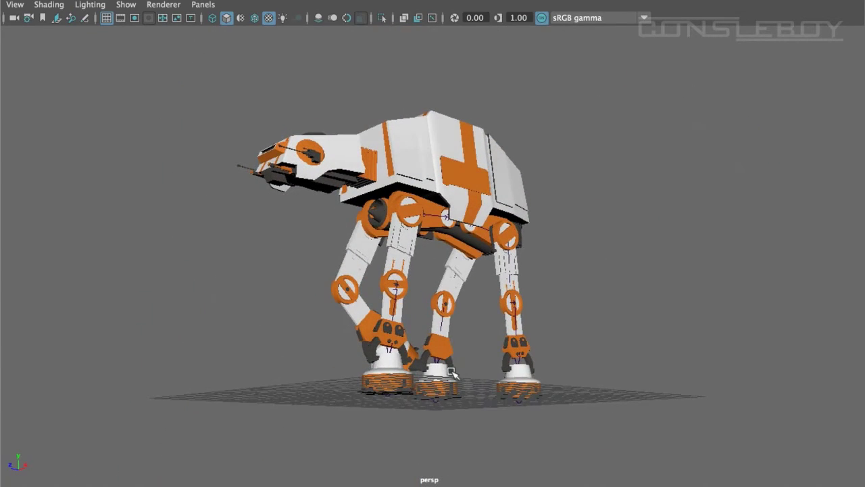
pyautogui.keyDown('alt'); pyautogui.moveTo(458, 369); pyautogui.dragTo(476, 415, button='middle'); pyautogui.keyUp('alt')
pyautogui.keyDown('alt'); pyautogui.moveTo(551, 351); pyautogui.dragTo(561, 306, button='middle'); pyautogui.keyUp('alt')
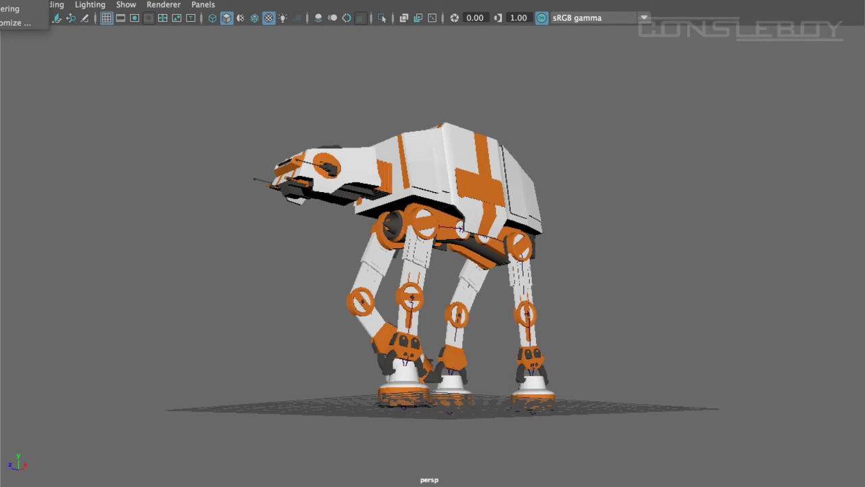
pyautogui.press('Escape')
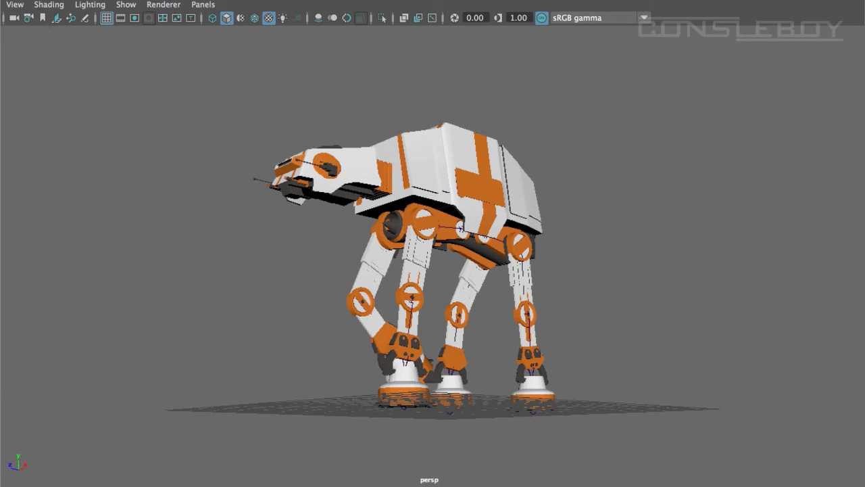
pyautogui.keyDown('alt'); pyautogui.moveTo(432, 283); pyautogui.dragTo(402, 329); pyautogui.keyUp('alt')
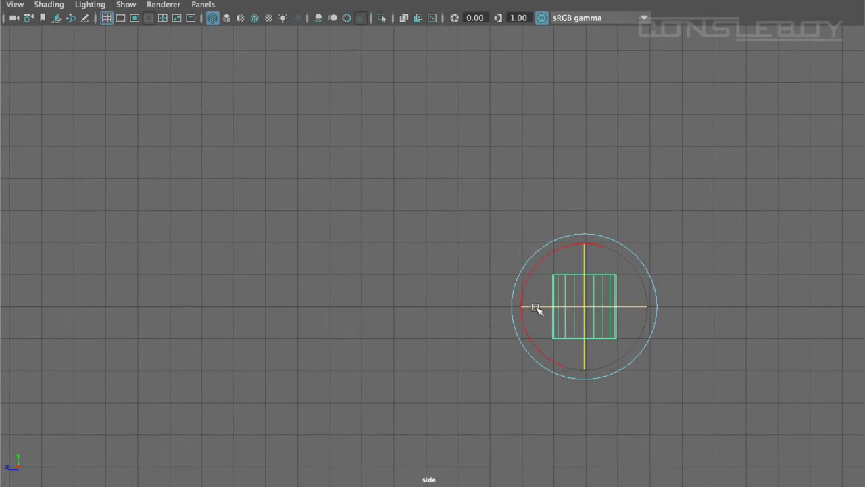
# Step: Scale the cylinder down to a narrower width and stretch it vertically into a tall, thin limb
pyautogui.press('r')
pyautogui.moveTo(584, 306); pyautogui.dragTo(563, 306)
pyautogui.press('w')
pyautogui.press('r')
pyautogui.moveTo(584, 244); pyautogui.dragTo(577, 124)
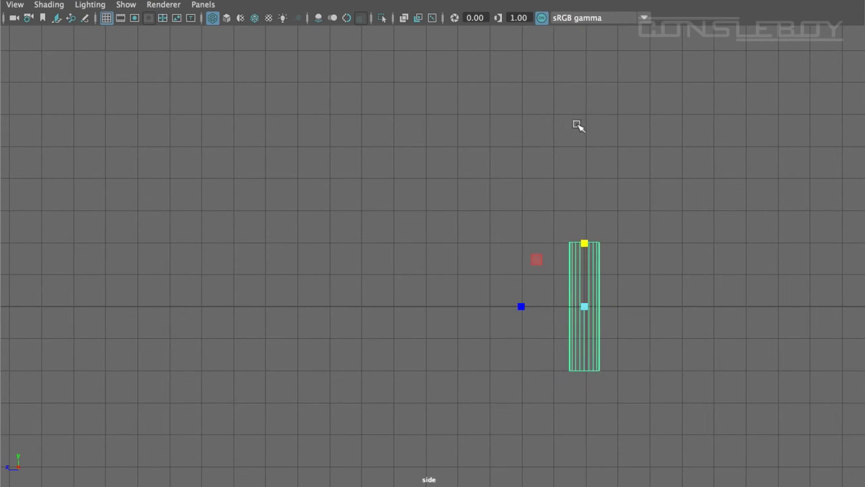
# Step: Duplicate the limb cylinder, raise the copy above the original, and tilt it diagonally so its lower end sits over the original's top
pyautogui.scroll(-4, 595, 146)
pyautogui.keyDown('alt'); pyautogui.moveTo(612, 163); pyautogui.dragTo(453, 161, button='middle'); pyautogui.keyUp('alt')
pyautogui.hotkey('ctrl', 'd')
pyautogui.press('w')
pyautogui.moveTo(370, 214); pyautogui.dragTo(370, 106)
pyautogui.press('e')
pyautogui.moveTo(425, 146); pyautogui.dragTo(447, 187)
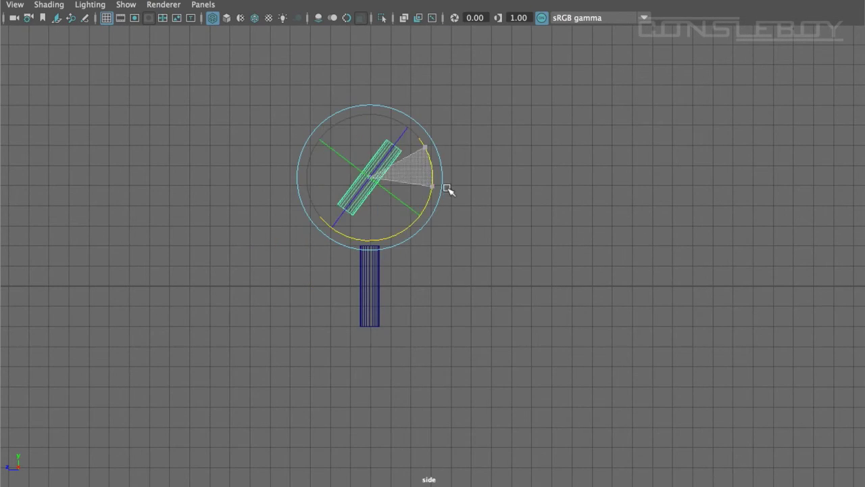
pyautogui.press('q')
pyautogui.press('w')
pyautogui.moveTo(372, 178); pyautogui.dragTo(380, 183)
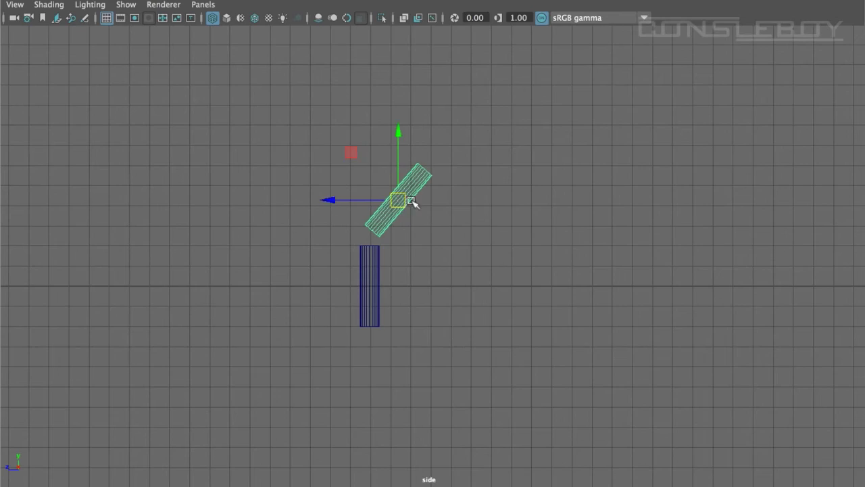
# Step: Move a third cylinder from its distant position to the junction between the two limb cylinders
pyautogui.scroll(-5, 412, 203)
pyautogui.click(660, 280)
pyautogui.moveTo(792, 260); pyautogui.dragTo(311, 212)
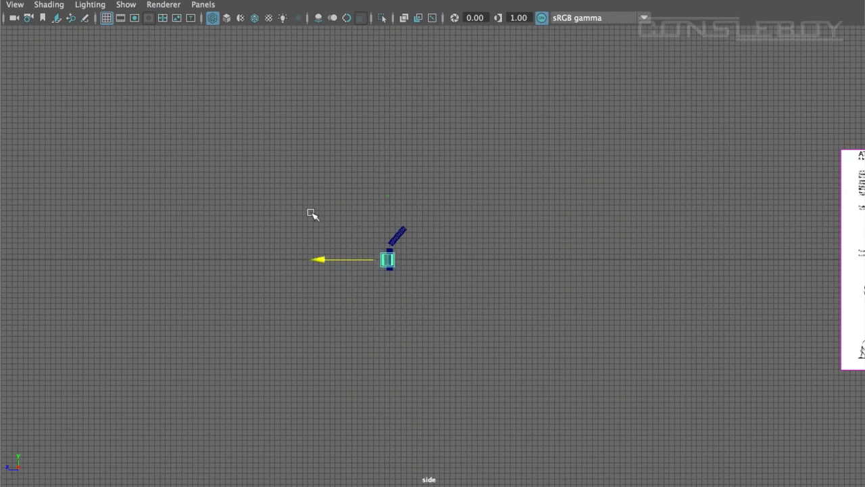
pyautogui.scroll(8, 311, 212)
pyautogui.keyDown('alt'); pyautogui.moveTo(308, 313); pyautogui.dragTo(492, 295, button='middle'); pyautogui.keyUp('alt')
pyautogui.scroll(4, 492, 296)
pyautogui.moveTo(425, 265)
pyautogui.mouseDown()
pyautogui.moveTo(425, 164)
pyautogui.moveTo(428, 275)
pyautogui.mouseUp()
# Step: Turn the third cylinder onto its side and centre it over the junction of the two limbs
pyautogui.press('e')
pyautogui.scroll(4, 431, 259)
pyautogui.press('r')
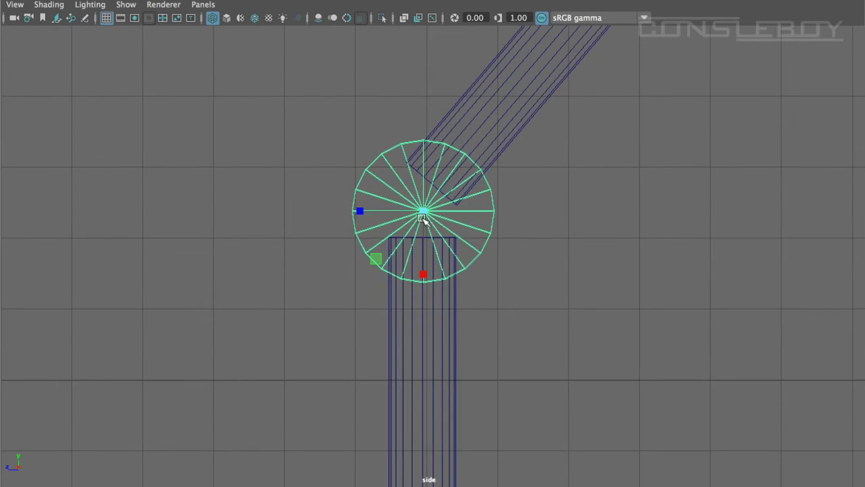
pyautogui.press('w')
pyautogui.moveTo(424, 213)
pyautogui.mouseDown()
pyautogui.moveTo(406, 213)
pyautogui.moveTo(425, 209)
pyautogui.mouseUp()
pyautogui.click(502, 217)
pyautogui.scroll(-6, 522, 223)
pyautogui.click(438, 234)
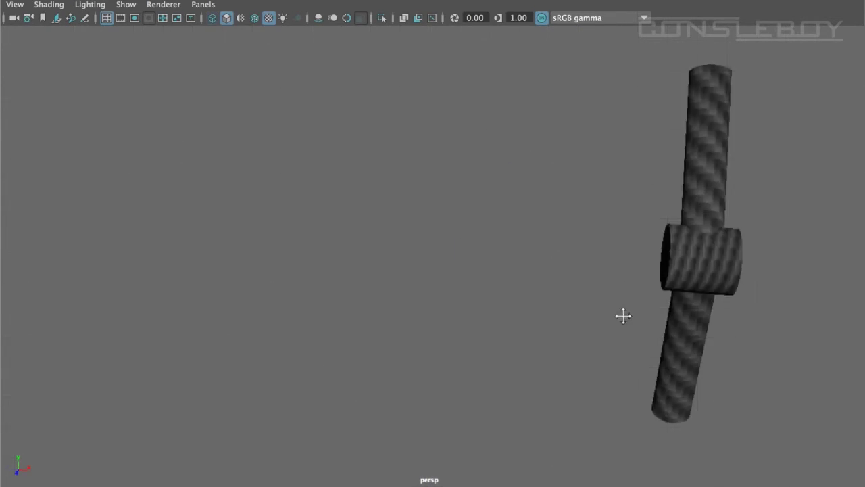
# Step: Assign the white material to both limb cylinders and the orange material to the joint cylinder between them
pyautogui.keyDown('alt'); pyautogui.moveTo(622, 315); pyautogui.dragTo(567, 315, button='middle'); pyautogui.keyUp('alt')
pyautogui.click(510, 276)
pyautogui.keyDown('alt'); pyautogui.moveTo(550, 284); pyautogui.dragTo(560, 284); pyautogui.keyUp('alt')
pyautogui.click(537, 210)
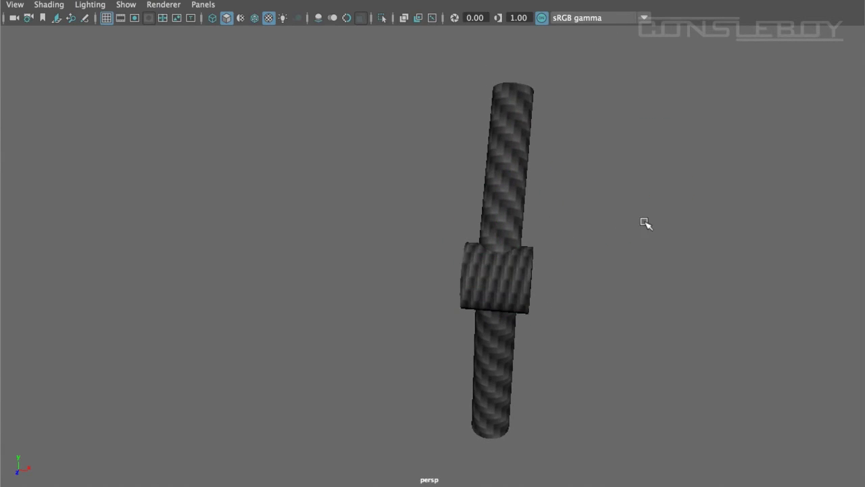
pyautogui.click(524, 194)
pyautogui.keyDown('alt'); pyautogui.moveTo(602, 250); pyautogui.dragTo(407, 201); pyautogui.keyUp('alt')
pyautogui.moveTo(408, 200); pyautogui.dragTo(507, 441, button='right')
pyautogui.moveTo(396, 84); pyautogui.dragTo(488, 445, button='right')
pyautogui.moveTo(407, 255); pyautogui.dragTo(514, 427, button='right')
# Step: Shorten the orange joint cylinder slightly along its own axis
pyautogui.scroll(-5, 530, 333)
pyautogui.click(420, 258)
pyautogui.scroll(5, 427, 277)
pyautogui.press('e')
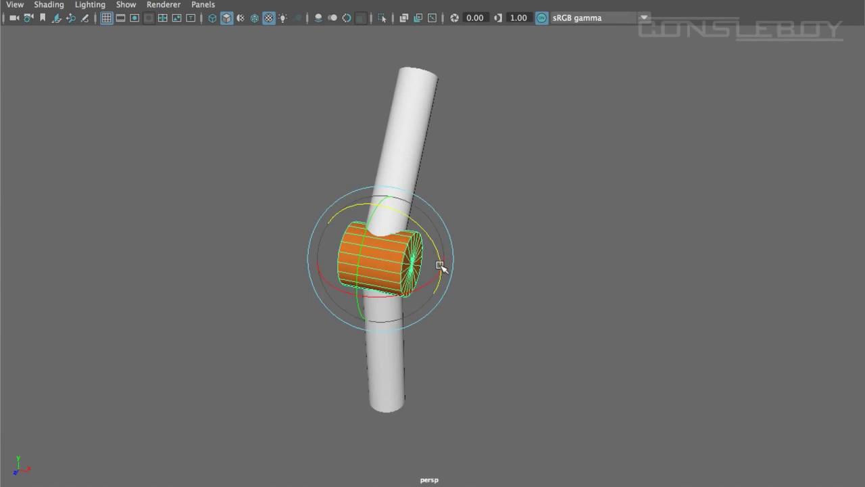
pyautogui.press('r')
pyautogui.moveTo(441, 269)
pyautogui.mouseDown()
pyautogui.moveTo(420, 266)
pyautogui.moveTo(431, 271)
pyautogui.mouseUp()
pyautogui.click(485, 308)
# Step: Examine the assembled two-part limb and its orange joint cylinder from different angles
pyautogui.keyDown('alt'); pyautogui.moveTo(569, 335); pyautogui.dragTo(504, 336); pyautogui.keyUp('alt')
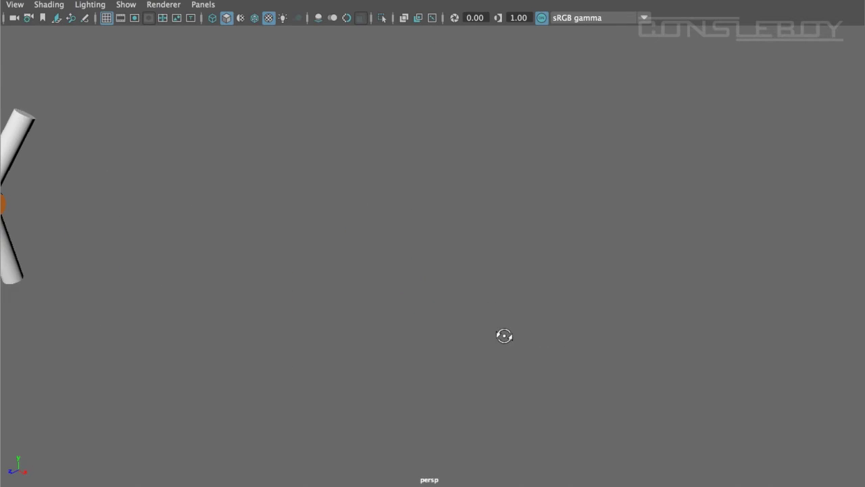
pyautogui.keyDown('alt'); pyautogui.moveTo(505, 335); pyautogui.dragTo(698, 343, button='middle'); pyautogui.keyUp('alt')
pyautogui.keyDown('alt'); pyautogui.moveTo(429, 244); pyautogui.dragTo(481, 260, button='middle'); pyautogui.keyUp('alt')
pyautogui.scroll(5, 481, 260)
pyautogui.keyDown('alt'); pyautogui.moveTo(481, 261); pyautogui.dragTo(465, 255); pyautogui.keyUp('alt')
pyautogui.scroll(-5, 466, 255)
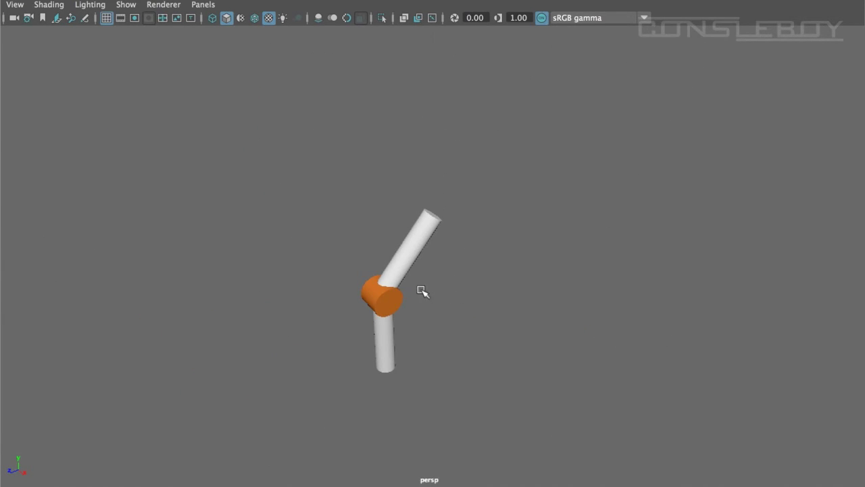
pyautogui.keyDown('alt'); pyautogui.moveTo(422, 291); pyautogui.dragTo(451, 270, button='middle'); pyautogui.keyUp('alt')
pyautogui.scroll(3, 452, 274)
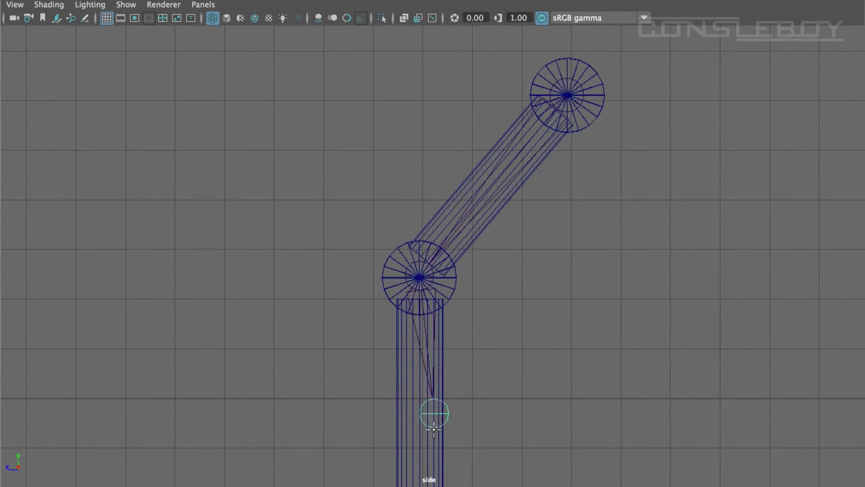
# Step: Place the skeleton's end joint at the bottom of the lower limb cylinder and align it with the cylinder's centre line
pyautogui.scroll(-2, 430, 473)
pyautogui.scroll(5, 440, 407)
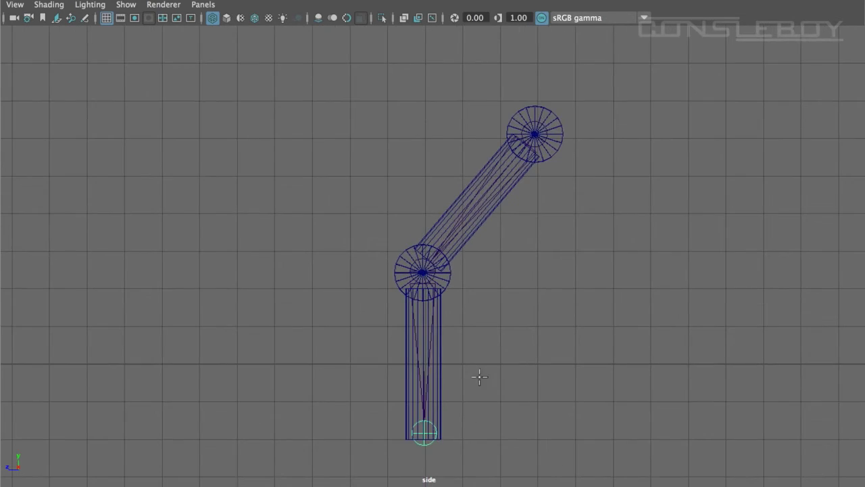
pyautogui.scroll(-3, 456, 359)
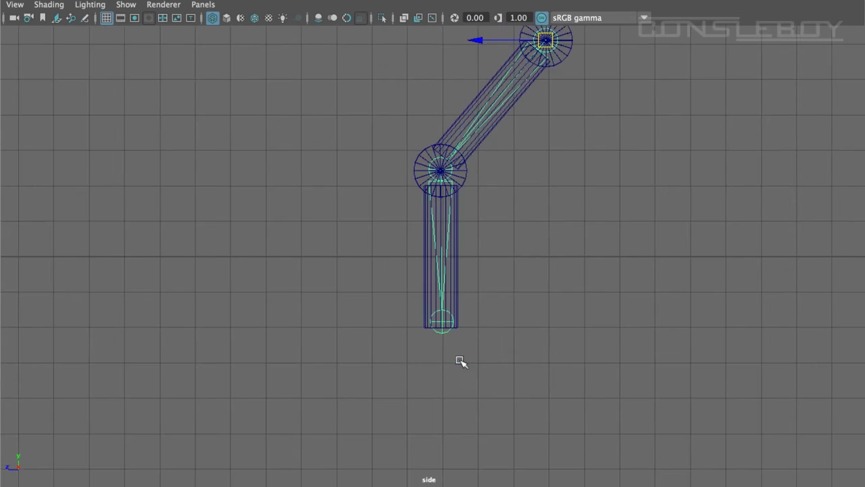
pyautogui.click(449, 326)
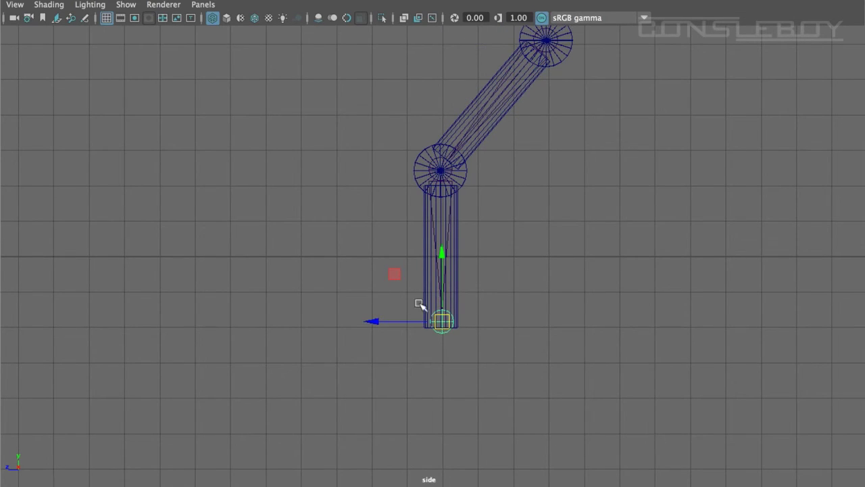
pyautogui.moveTo(440, 252); pyautogui.dragTo(442, 268)
pyautogui.moveTo(443, 261); pyautogui.dragTo(442, 256, button='middle')
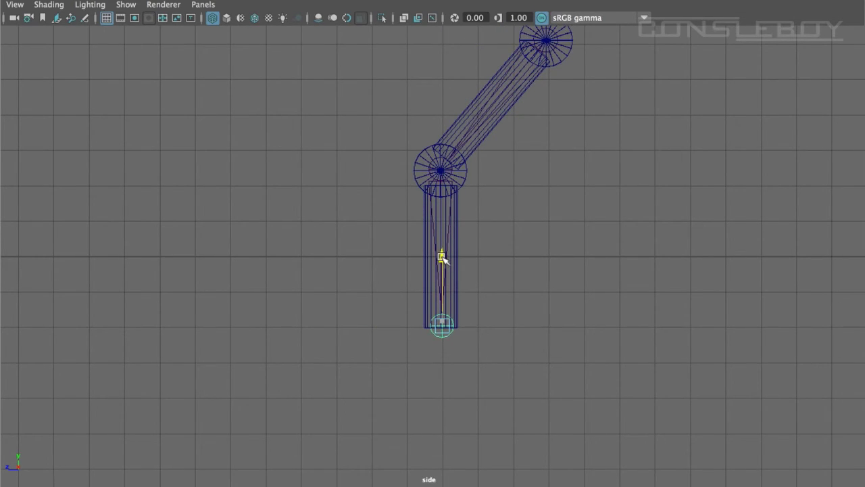
pyautogui.moveTo(374, 326); pyautogui.dragTo(373, 325)
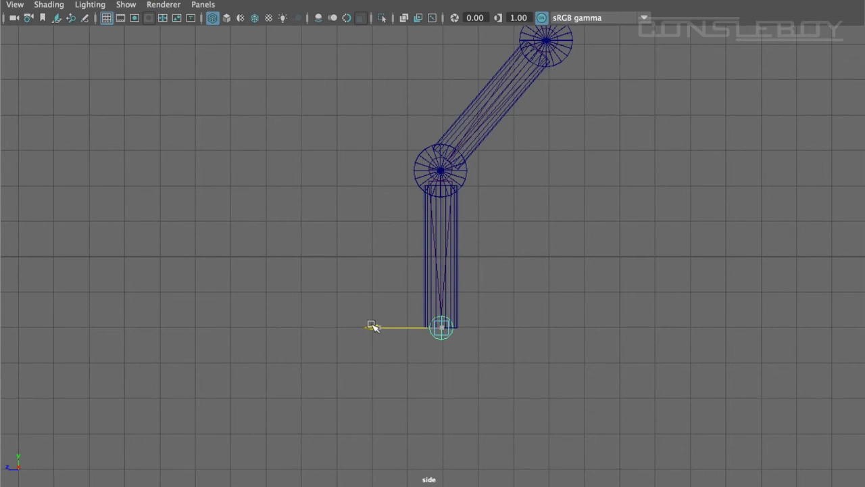
pyautogui.keyDown('alt'); pyautogui.moveTo(482, 209); pyautogui.dragTo(479, 254, button='middle'); pyautogui.keyUp('alt')
pyautogui.scroll(2, 530, 132)
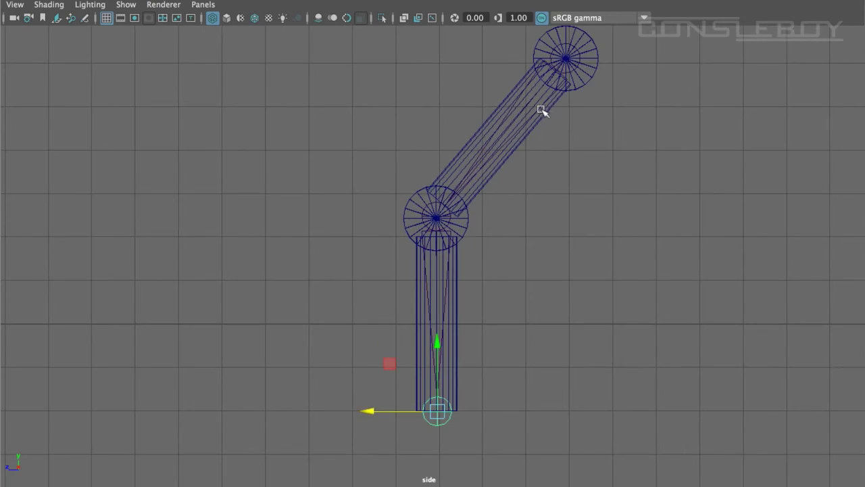
pyautogui.keyDown('alt'); pyautogui.moveTo(564, 137); pyautogui.dragTo(560, 178, button='middle'); pyautogui.keyUp('alt')
pyautogui.click(565, 93)
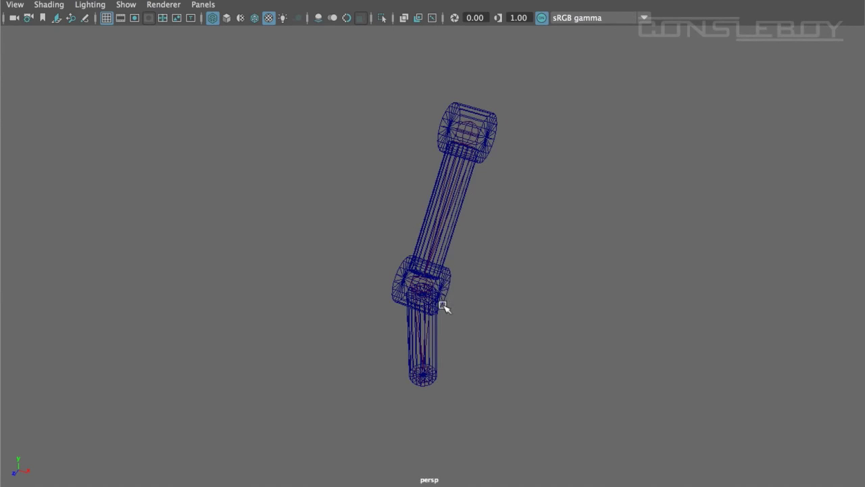
# Step: Parent the lower limb cylinder and the middle joint cylinder to the skeleton's middle joint
pyautogui.click(432, 331)
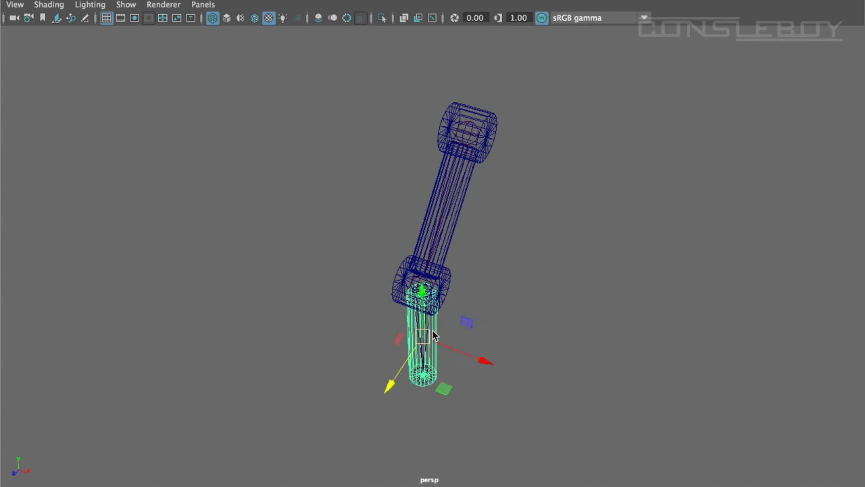
pyautogui.scroll(5, 439, 304)
pyautogui.scroll(-3, 446, 298)
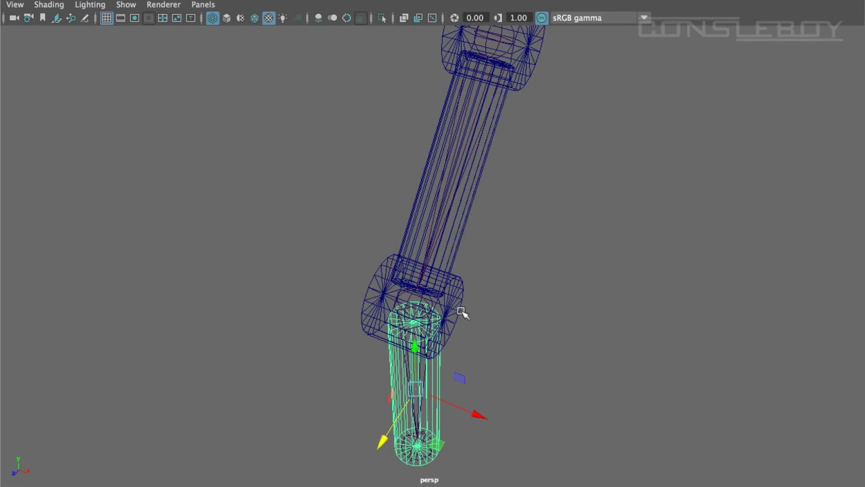
pyautogui.keyDown('shift'); pyautogui.click(448, 309); pyautogui.keyUp('shift')
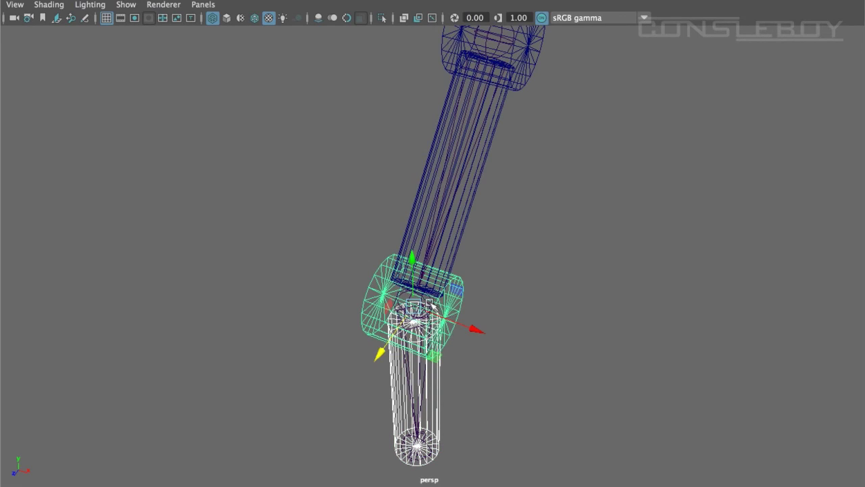
pyautogui.keyDown('shift'); pyautogui.click(430, 305); pyautogui.keyUp('shift')
pyautogui.hotkey('ctrl', 'z')
pyautogui.click(524, 338)
pyautogui.click(455, 306)
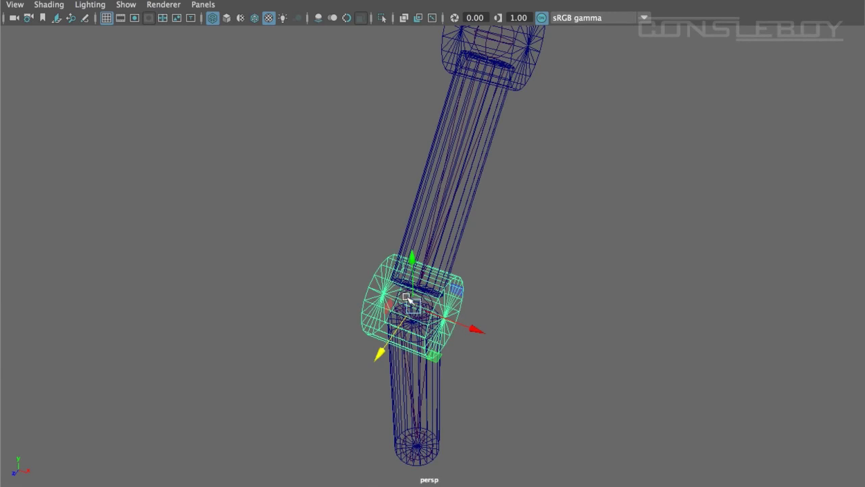
pyautogui.press('Up')
# Step: Try rotating the skeleton's middle joint to test the lower limb, and undo the rotation
pyautogui.keyDown('alt'); pyautogui.moveTo(491, 335); pyautogui.dragTo(476, 328); pyautogui.keyUp('alt')
pyautogui.press('e')
pyautogui.moveTo(260, 217); pyautogui.dragTo(300, 215)
pyautogui.hotkey('ctrl', 'z')
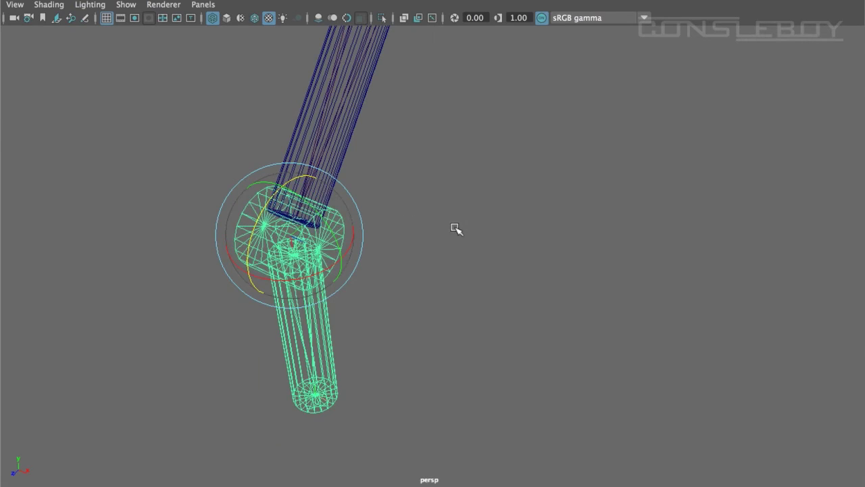
# Step: Parent the upper limb cylinder and the top joint cylinder to the skeleton's root joint
pyautogui.keyDown('alt'); pyautogui.moveTo(455, 230); pyautogui.dragTo(544, 405, button='middle'); pyautogui.keyUp('alt')
pyautogui.click(480, 215)
pyautogui.keyDown('shift'); pyautogui.click(509, 189); pyautogui.keyUp('shift')
pyautogui.click(467, 148)
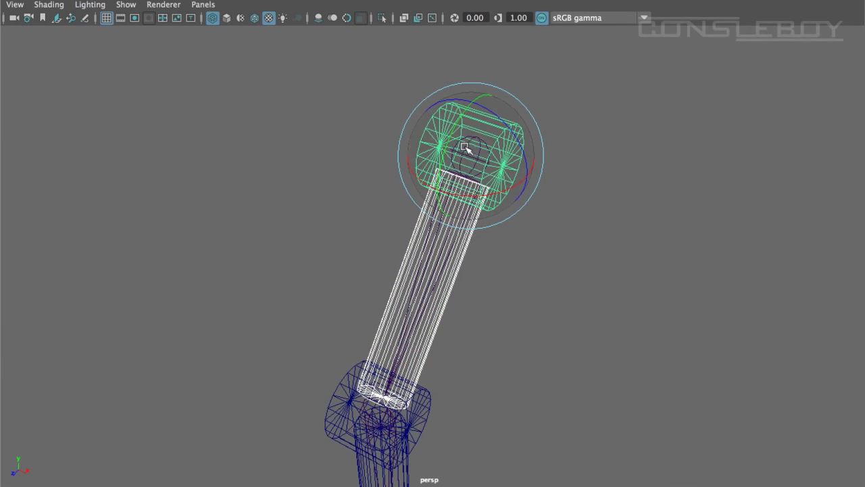
pyautogui.scroll(5, 471, 154)
pyautogui.keyDown('alt'); pyautogui.moveTo(546, 224); pyautogui.dragTo(546, 241, button='middle'); pyautogui.keyUp('alt')
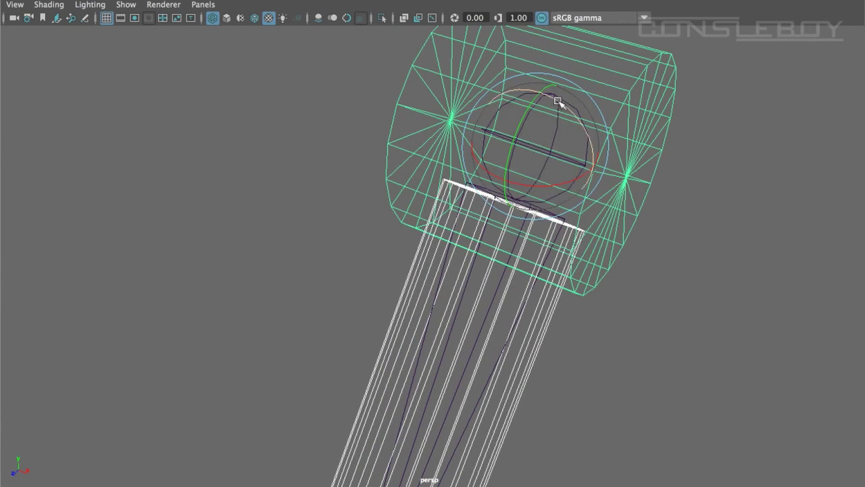
pyautogui.keyDown('alt'); pyautogui.moveTo(562, 100); pyautogui.dragTo(579, 202); pyautogui.keyUp('alt')
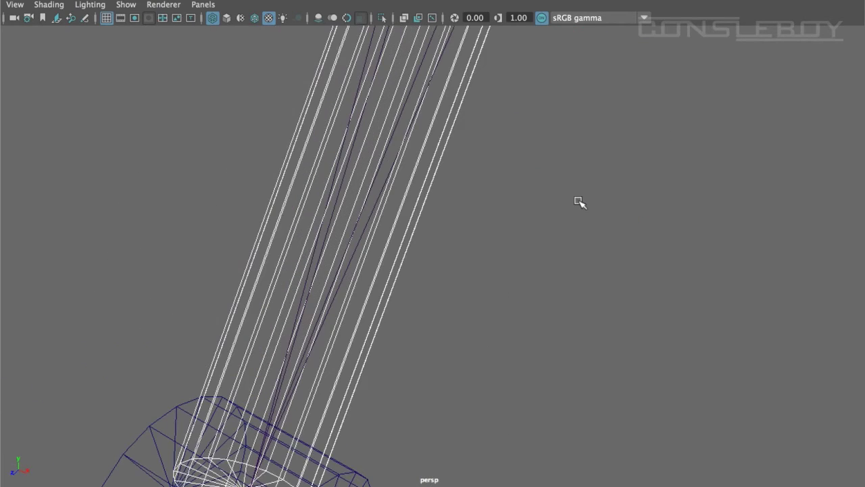
pyautogui.keyDown('shift'); pyautogui.click(381, 192); pyautogui.keyUp('shift')
pyautogui.scroll(-10, 416, 207)
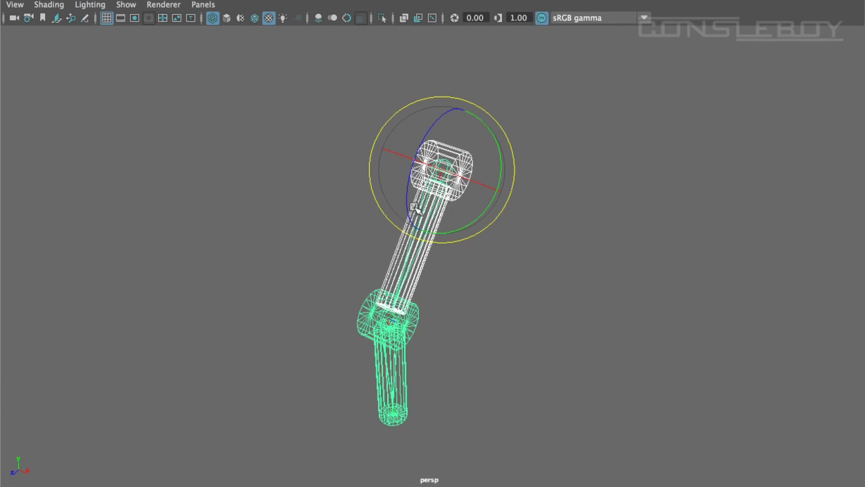
pyautogui.hotkey('ctrl', 'z')
pyautogui.click(508, 249)
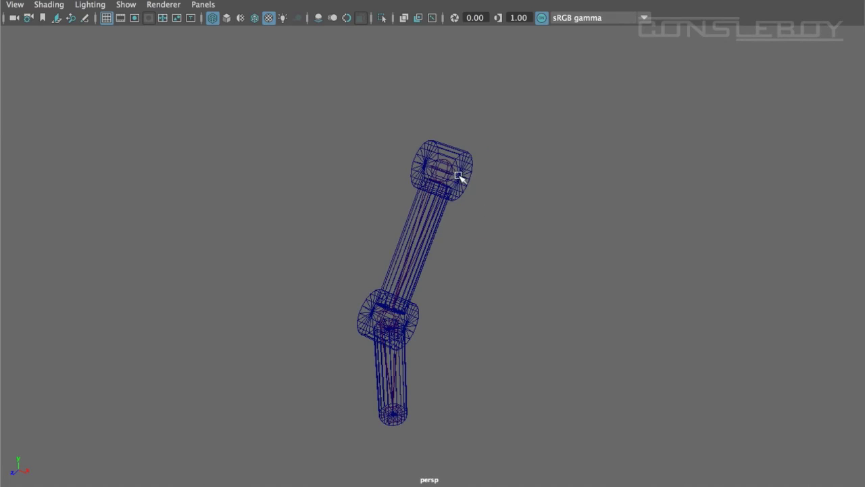
# Step: Rotate the skeleton's root joint to test the movement of the whole limb
pyautogui.click(450, 159)
pyautogui.click(543, 251)
pyautogui.click(446, 163)
pyautogui.moveTo(441, 129); pyautogui.dragTo(436, 247)
pyautogui.keyDown('alt'); pyautogui.moveTo(436, 247); pyautogui.dragTo(477, 247, button='middle'); pyautogui.keyUp('alt')
pyautogui.keyDown('alt'); pyautogui.moveTo(478, 247); pyautogui.dragTo(433, 254); pyautogui.keyUp('alt')
pyautogui.keyDown('alt'); pyautogui.moveTo(433, 254); pyautogui.dragTo(530, 300, button='middle'); pyautogui.keyUp('alt')
pyautogui.keyDown('alt'); pyautogui.moveTo(530, 301); pyautogui.dragTo(519, 300); pyautogui.keyUp('alt')
pyautogui.moveTo(433, 125); pyautogui.dragTo(396, 166)
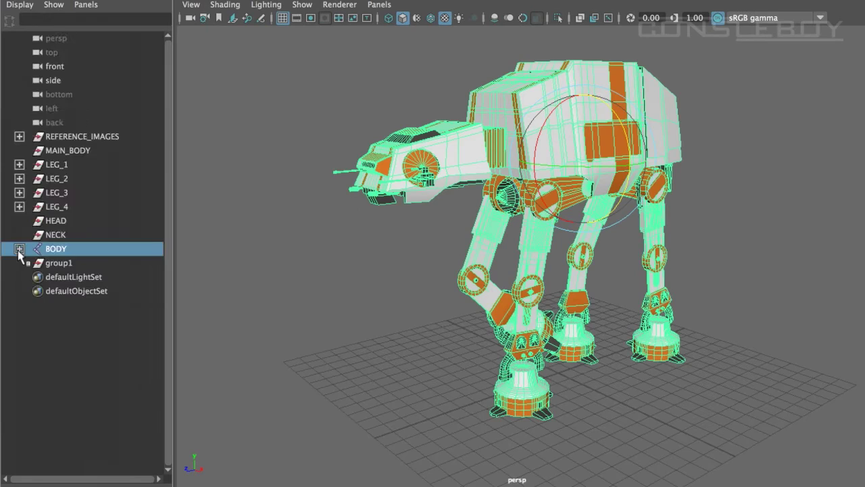
# Step: Expand the BODY hierarchy and select NECK_AND_HEAD to examine it up close on the walker model
pyautogui.click(19, 250)
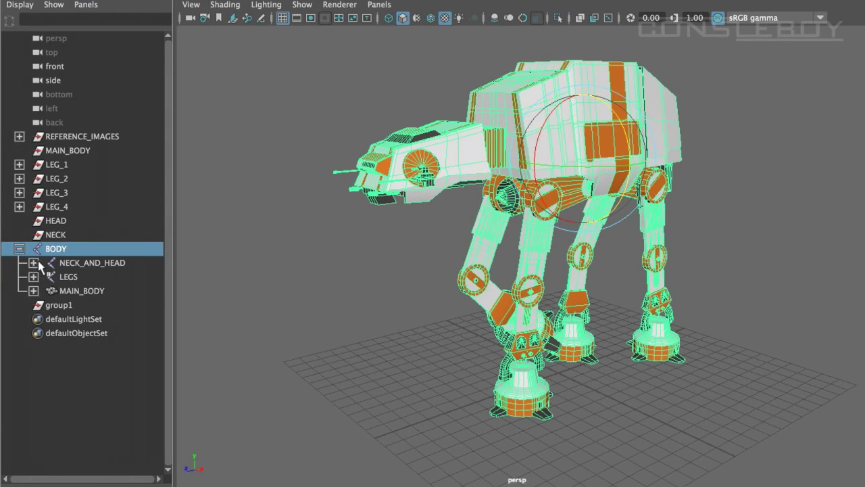
pyautogui.click(58, 265)
pyautogui.keyDown('alt'); pyautogui.moveTo(427, 218); pyautogui.dragTo(449, 272, button='middle'); pyautogui.keyUp('alt')
pyautogui.keyDown('alt'); pyautogui.moveTo(441, 253); pyautogui.dragTo(427, 56, button='right'); pyautogui.keyUp('alt')
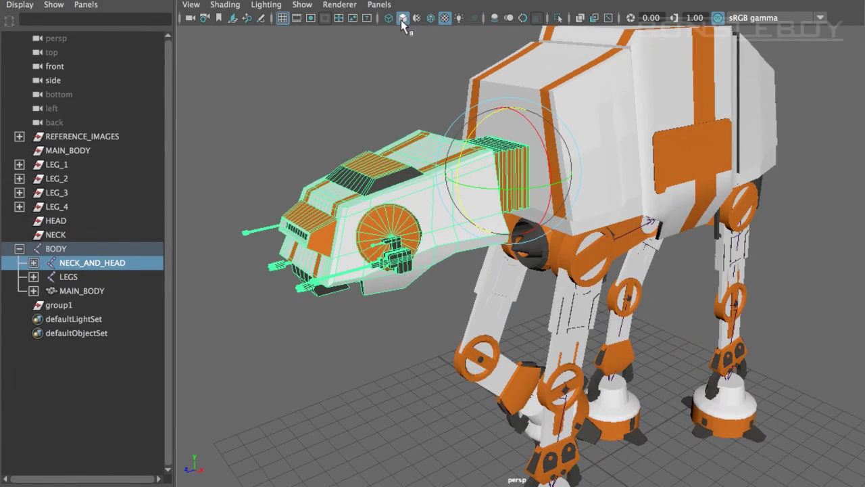
# Step: Switch the viewport to wireframe display and try rotating the NECK_AND_HEAD joint of the walker
pyautogui.press('4')
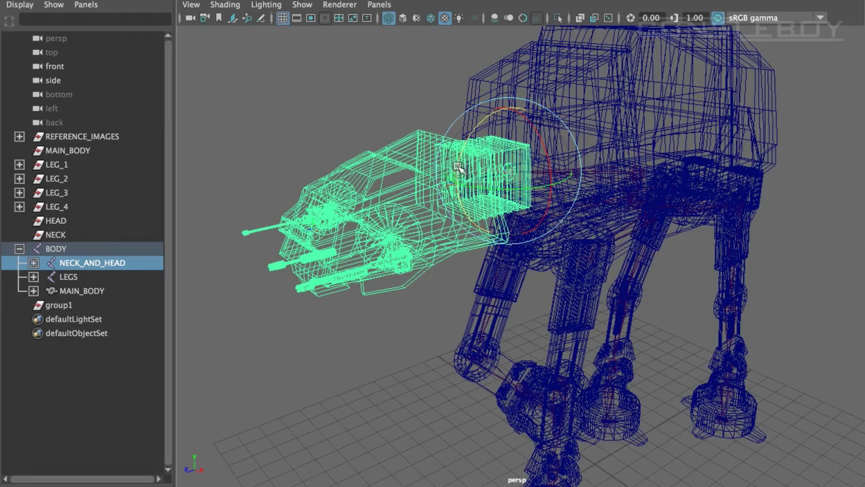
pyautogui.moveTo(458, 167)
pyautogui.mouseDown()
pyautogui.moveTo(450, 185)
pyautogui.moveTo(457, 144)
pyautogui.moveTo(461, 162)
pyautogui.mouseUp()
pyautogui.moveTo(466, 204)
pyautogui.keyDown('alt'); pyautogui.mouseDown()
pyautogui.moveTo(454, 193)
pyautogui.moveTo(463, 200)
pyautogui.mouseUp(); pyautogui.keyUp('alt')
# Step: Expand NECK_AND_HEAD, select joint12 and try rotating the walker's head on its own
pyautogui.click(33, 263)
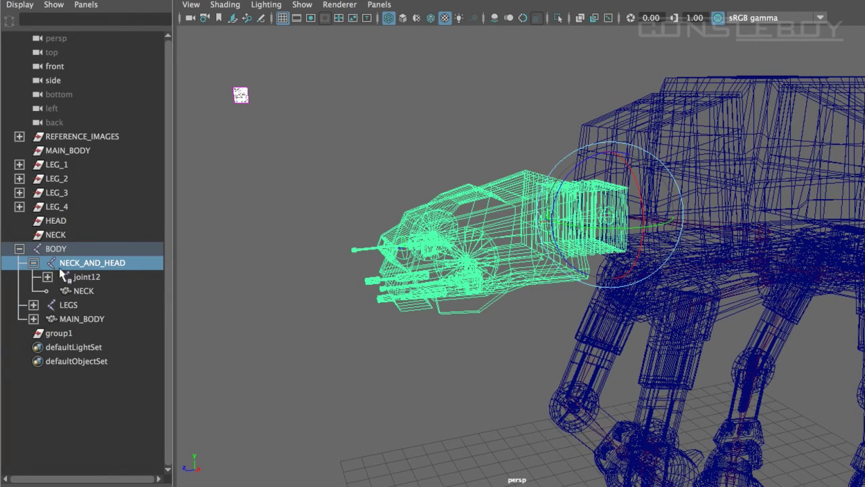
pyautogui.click(76, 278)
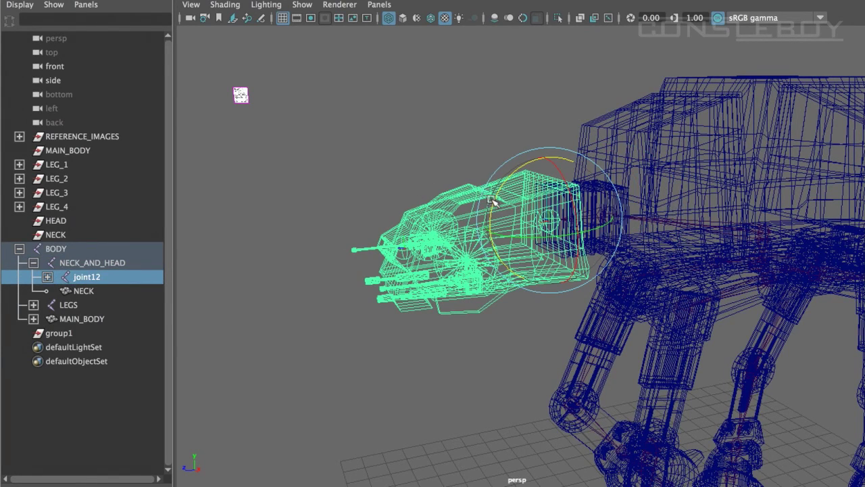
pyautogui.moveTo(493, 200)
pyautogui.mouseDown()
pyautogui.moveTo(494, 190)
pyautogui.moveTo(485, 241)
pyautogui.moveTo(496, 194)
pyautogui.mouseUp()
# Step: Try rotating the knee joint of LEG_2 to test the lower leg's movement, and undo the rotation
pyautogui.keyDown('alt'); pyautogui.moveTo(585, 256); pyautogui.dragTo(506, 235); pyautogui.keyUp('alt')
pyautogui.keyDown('alt'); pyautogui.moveTo(541, 266); pyautogui.dragTo(483, 73, button='middle'); pyautogui.keyUp('alt')
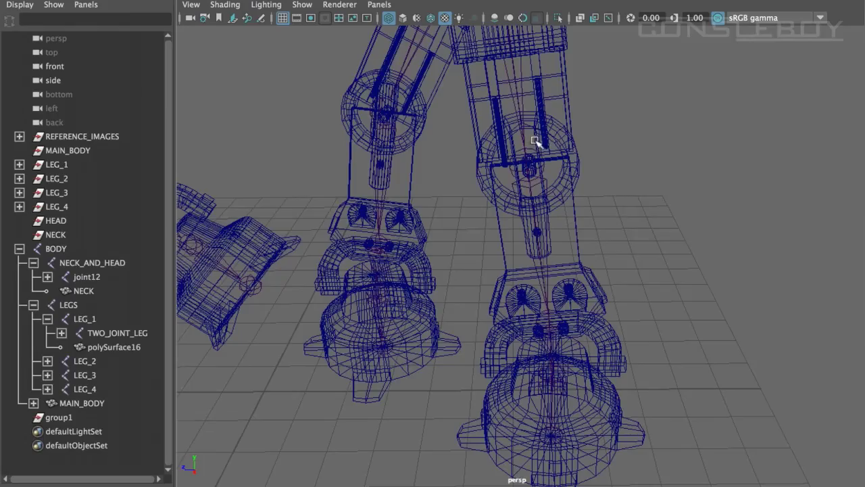
pyautogui.click(521, 114)
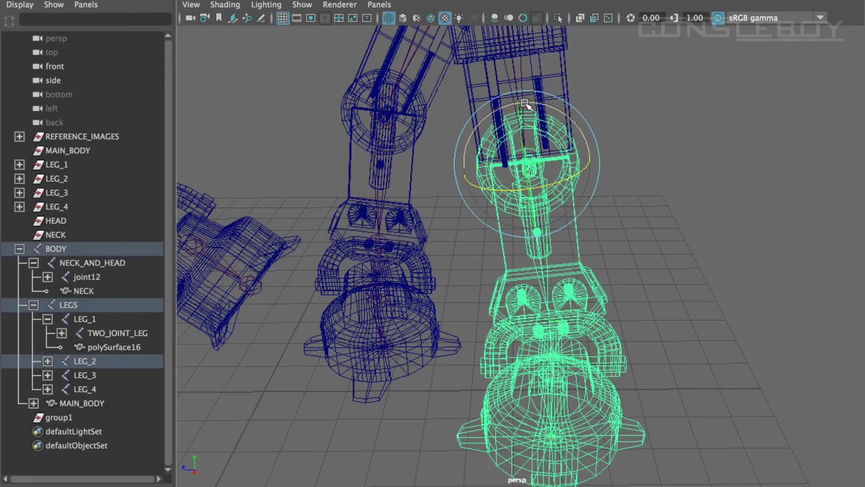
pyautogui.moveTo(525, 104); pyautogui.dragTo(532, 134)
pyautogui.hotkey('ctrl', 'z')
# Step: Examine the walker's leg joints from several angles and compare them with the side-view reference drawing
pyautogui.keyDown('alt'); pyautogui.moveTo(565, 230); pyautogui.dragTo(628, 247); pyautogui.keyUp('alt')
pyautogui.keyDown('alt'); pyautogui.moveTo(278, 233); pyautogui.dragTo(518, 228, button='middle'); pyautogui.keyUp('alt')
pyautogui.scroll(-3, 447, 217)
pyautogui.keyDown('alt'); pyautogui.moveTo(517, 228); pyautogui.dragTo(558, 271); pyautogui.keyUp('alt')
pyautogui.keyDown('alt'); pyautogui.moveTo(558, 272); pyautogui.dragTo(580, 289, button='middle'); pyautogui.keyUp('alt')
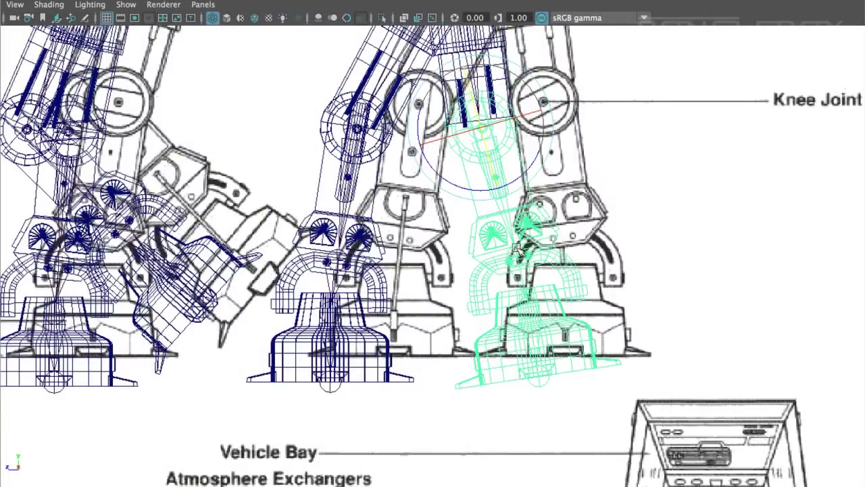
pyautogui.click(522, 251)
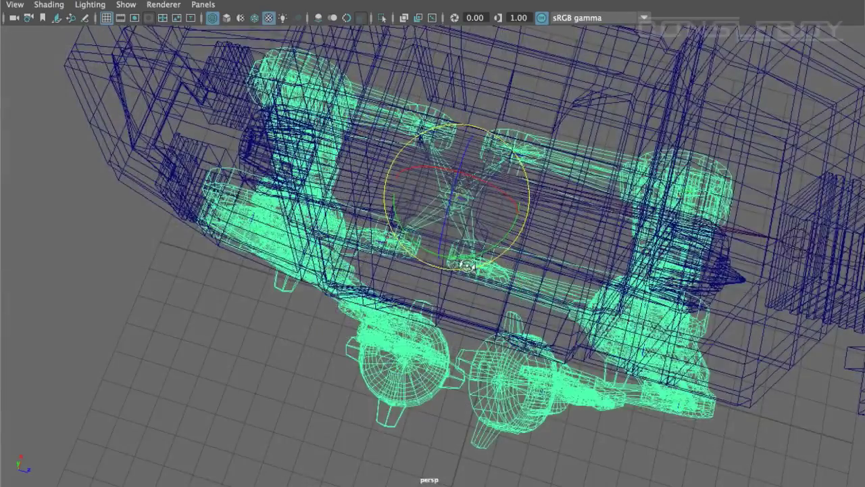
# Step: Select the root joint of the BODY skeleton and examine the whole walker hierarchy from several angles
pyautogui.keyDown('alt'); pyautogui.moveTo(473, 294); pyautogui.dragTo(430, 189); pyautogui.keyUp('alt')
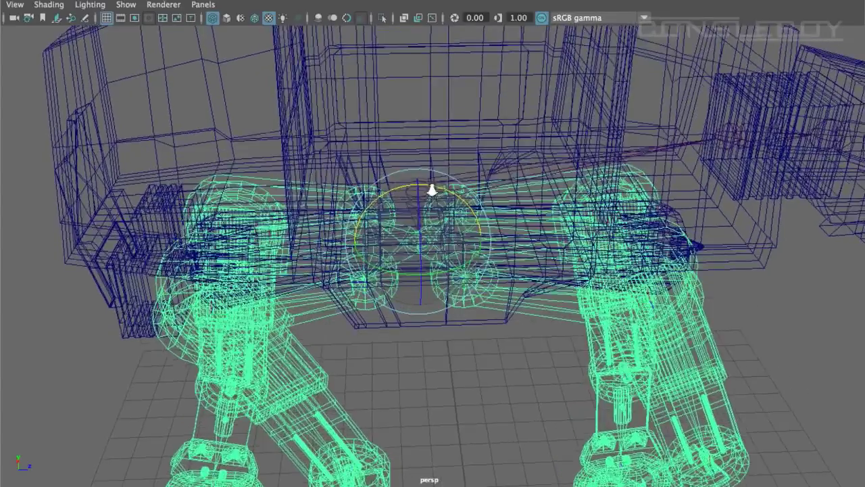
pyautogui.scroll(5, 430, 182)
pyautogui.click(425, 143)
pyautogui.scroll(-8, 425, 144)
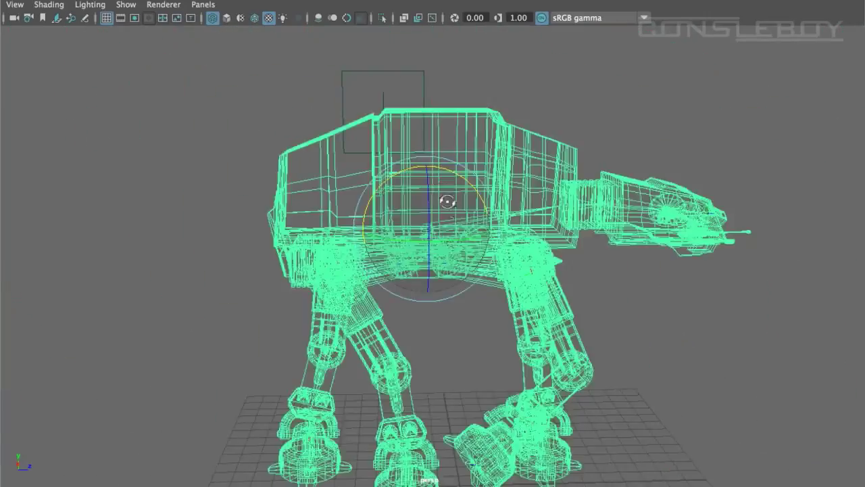
pyautogui.keyDown('alt'); pyautogui.moveTo(448, 201); pyautogui.dragTo(484, 240); pyautogui.keyUp('alt')
pyautogui.scroll(-4, 483, 240)
pyautogui.keyDown('alt'); pyautogui.moveTo(504, 249); pyautogui.dragTo(500, 232, button='middle'); pyautogui.keyUp('alt')
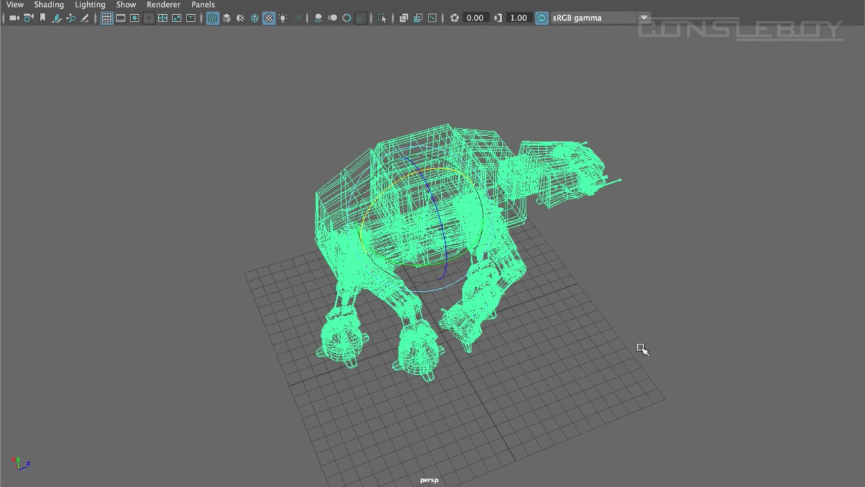
pyautogui.keyDown('alt'); pyautogui.moveTo(633, 340); pyautogui.dragTo(665, 318); pyautogui.keyUp('alt')
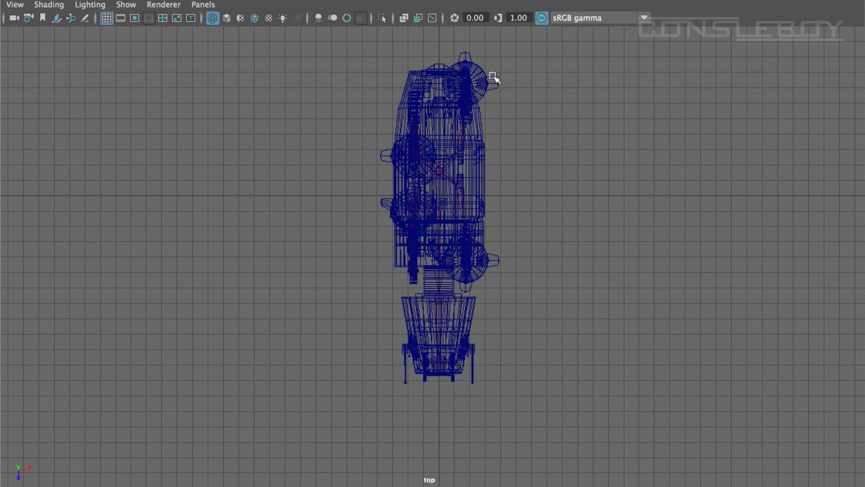
# Step: Frame the walker small in the centre of the top view with ample empty grid around it
pyautogui.keyDown('alt'); pyautogui.moveTo(575, 192); pyautogui.dragTo(568, 222, button='middle'); pyautogui.keyUp('alt')
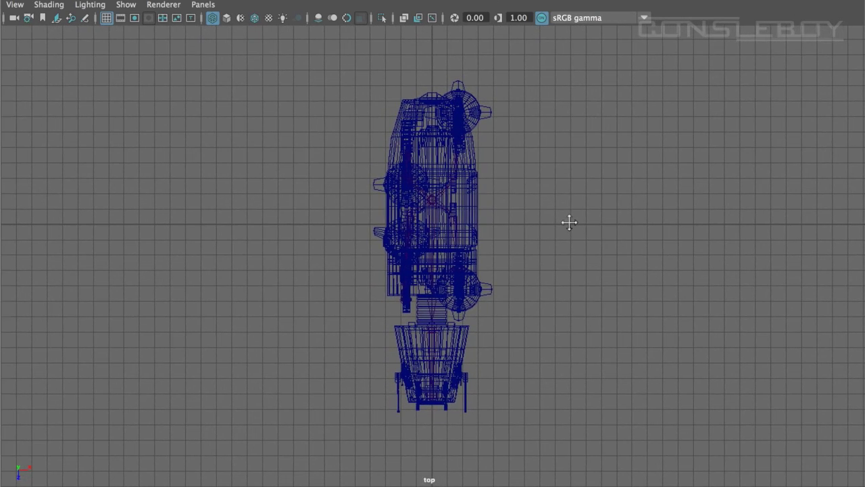
pyautogui.scroll(-2, 571, 218)
pyautogui.scroll(-15, 573, 219)
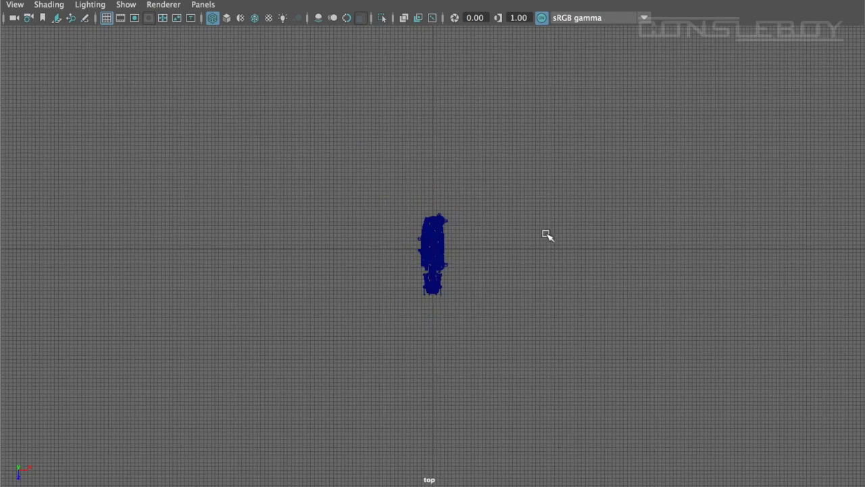